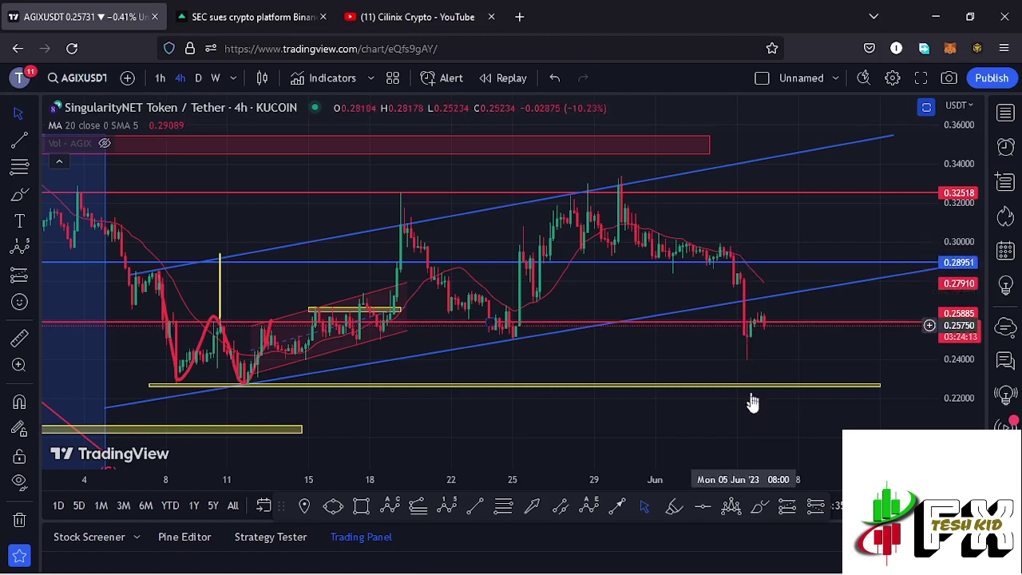
# Circle the 5 June sell-off and trace its fall to about 0.240 with the brush, and erase the mark.
pyautogui.click(759, 507)
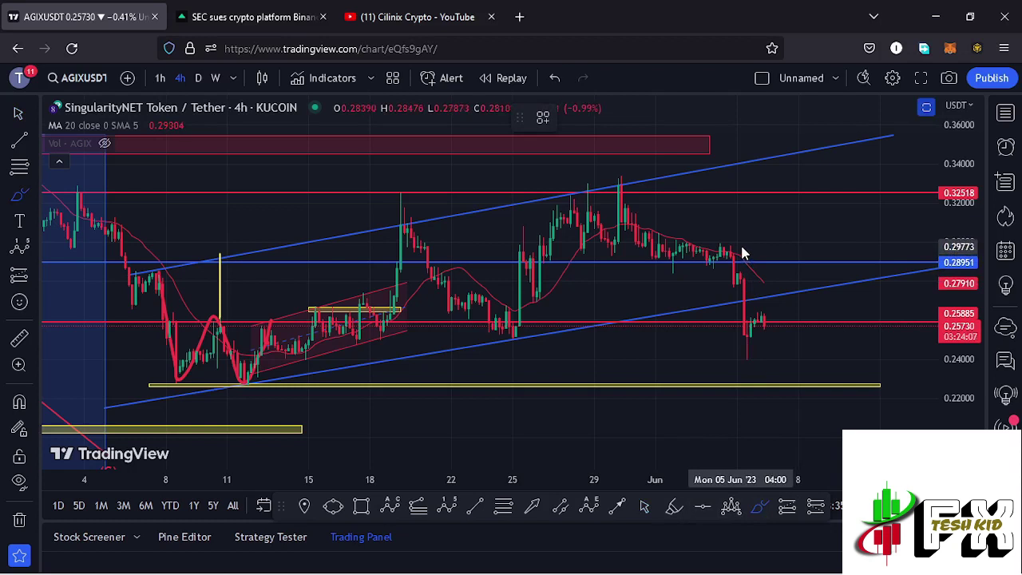
pyautogui.moveTo(733, 252)
pyautogui.mouseDown()
pyautogui.moveTo(722, 247)
pyautogui.moveTo(734, 281)
pyautogui.moveTo(745, 251)
pyautogui.moveTo(729, 319)
pyautogui.moveTo(740, 325)
pyautogui.moveTo(751, 311)
pyautogui.moveTo(750, 358)
pyautogui.mouseUp()
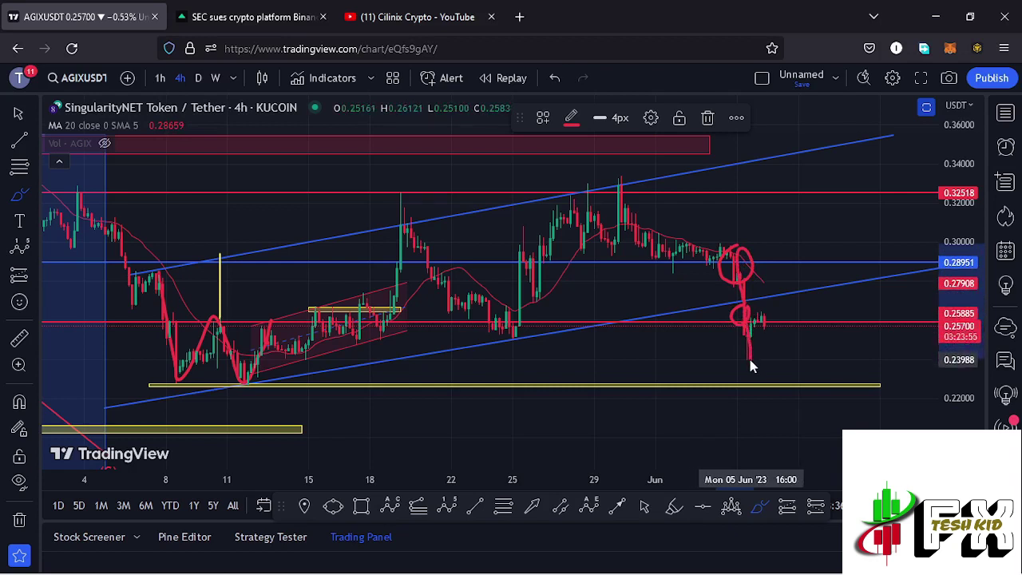
pyautogui.moveTo(749, 360); pyautogui.dragTo(749, 360)
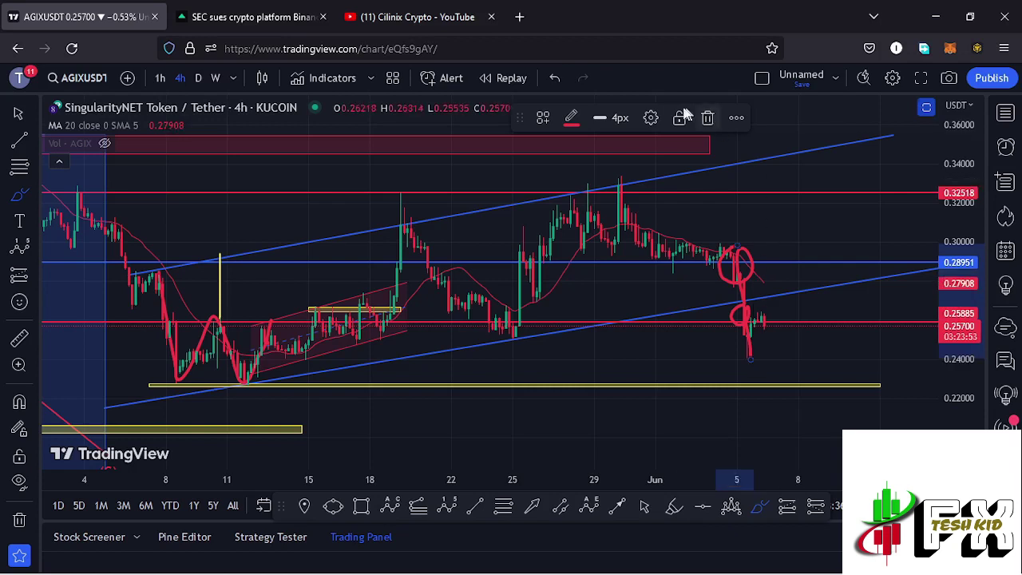
pyautogui.click(709, 119)
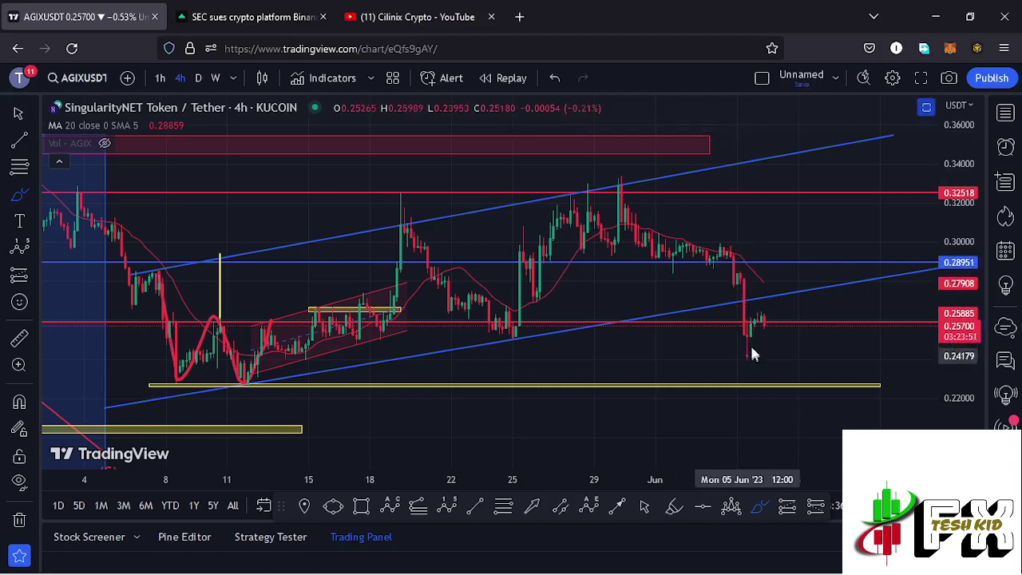
# Brush over the small rebound after the sell-off and along the rising channel's lower trendline, erasing each stroke.
pyautogui.moveTo(762, 308); pyautogui.dragTo(770, 321)
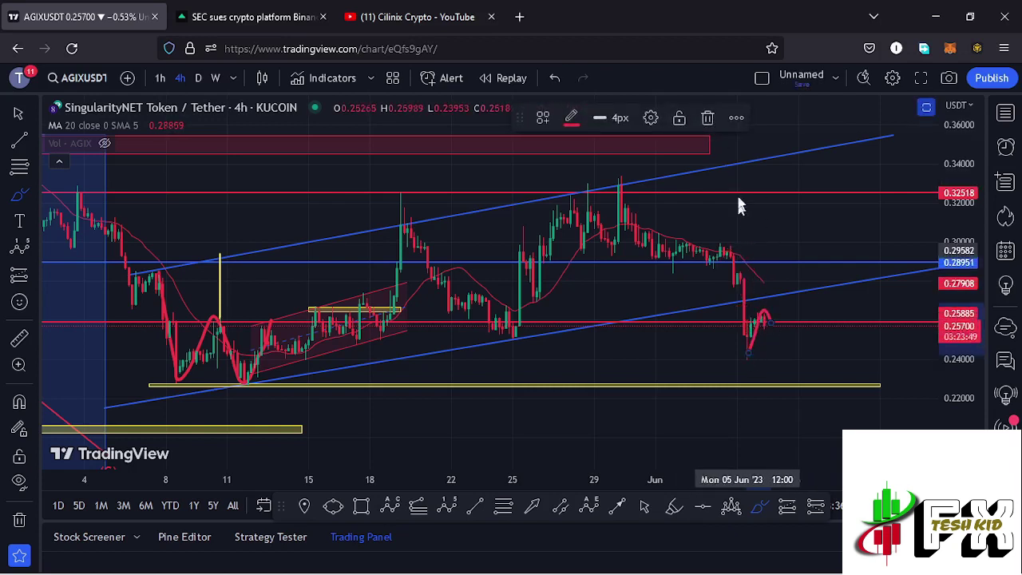
pyautogui.click(709, 119)
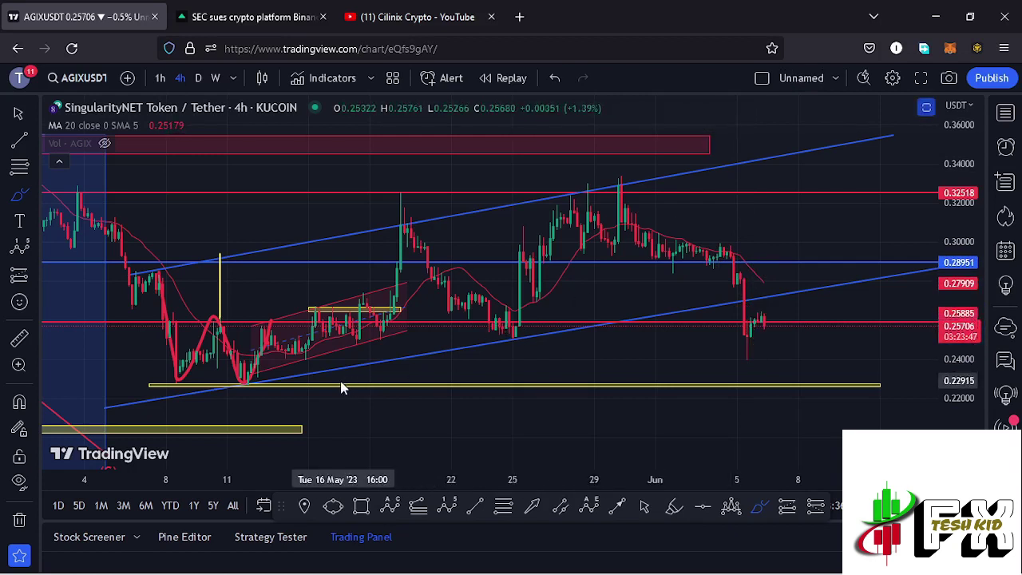
pyautogui.moveTo(345, 380); pyautogui.dragTo(796, 282)
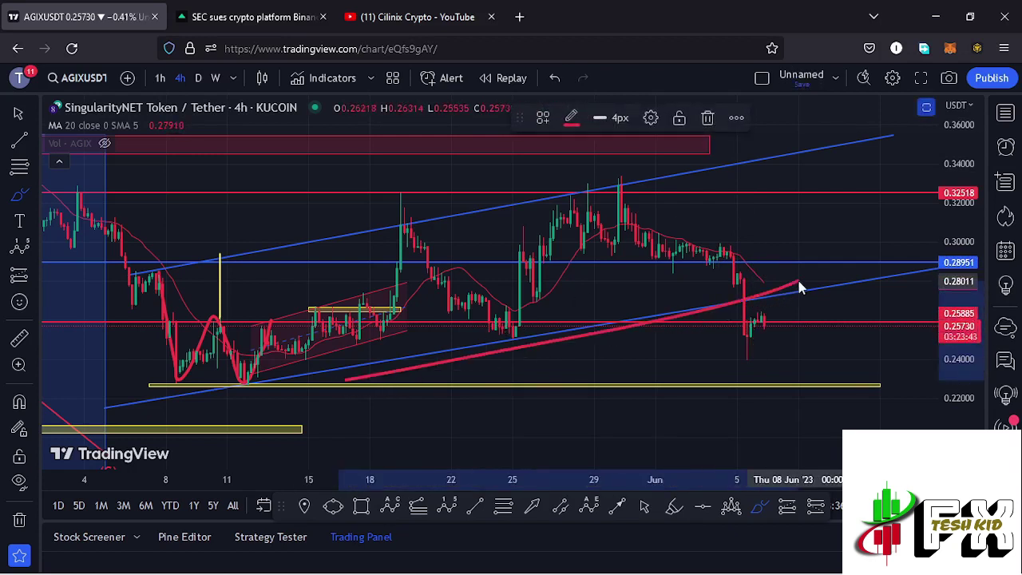
pyautogui.click(707, 118)
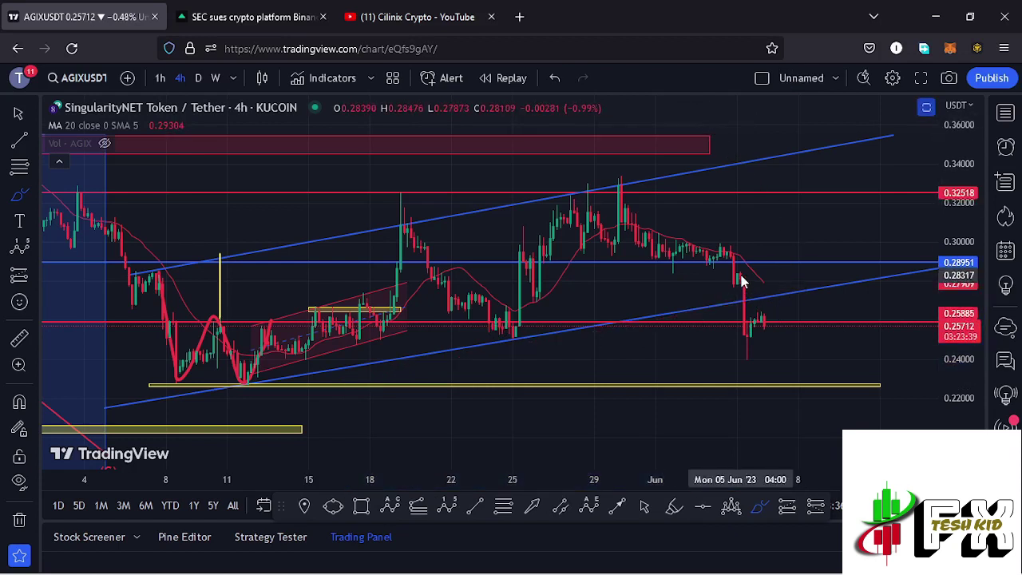
# Sketch a bearish path from the broken channel through the rebound down to the yellow zone at about 0.227, and erase it.
pyautogui.moveTo(741, 281); pyautogui.dragTo(758, 339)
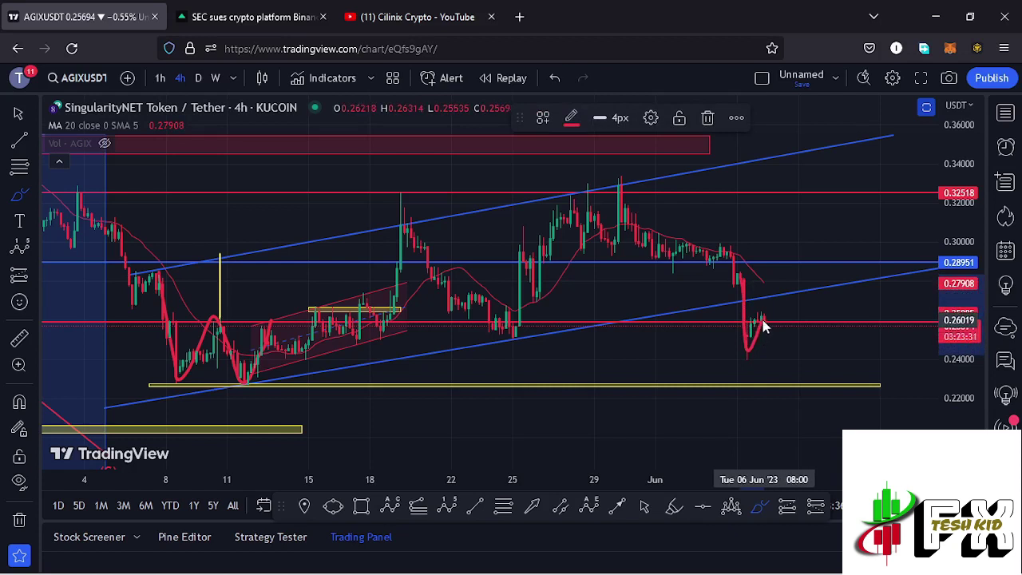
pyautogui.moveTo(765, 325); pyautogui.dragTo(785, 385)
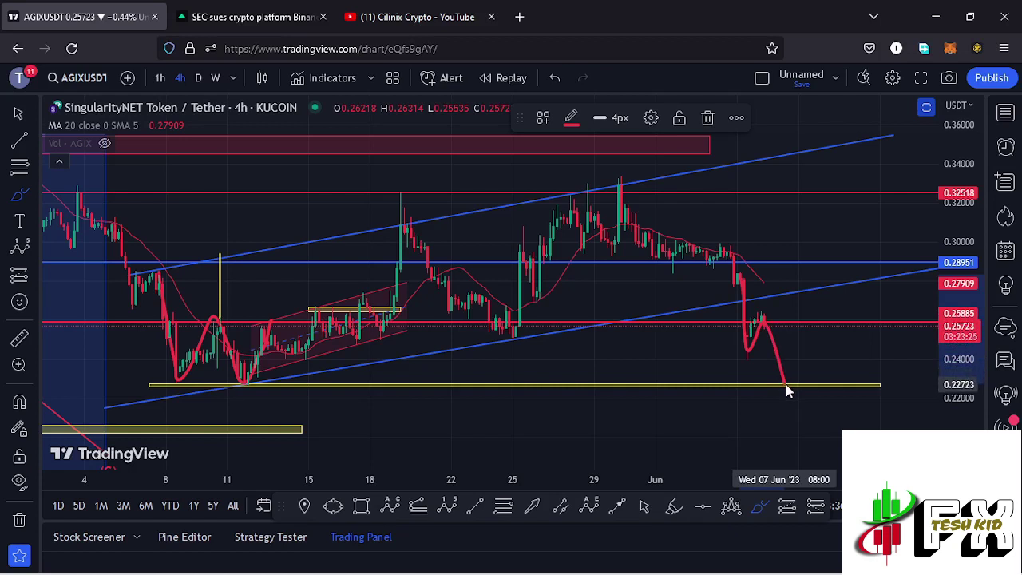
pyautogui.click(708, 118)
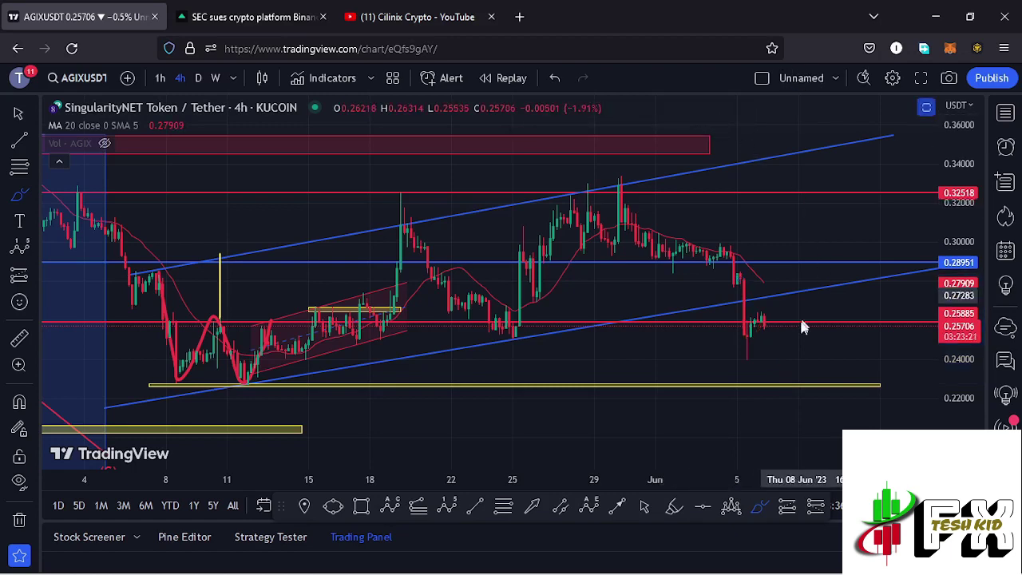
# Circle the latest candles, sketch a drop to the yellow support zone and a rebound above the channel's lower trendline, and delete the sketch.
pyautogui.scroll(3, 752, 370)
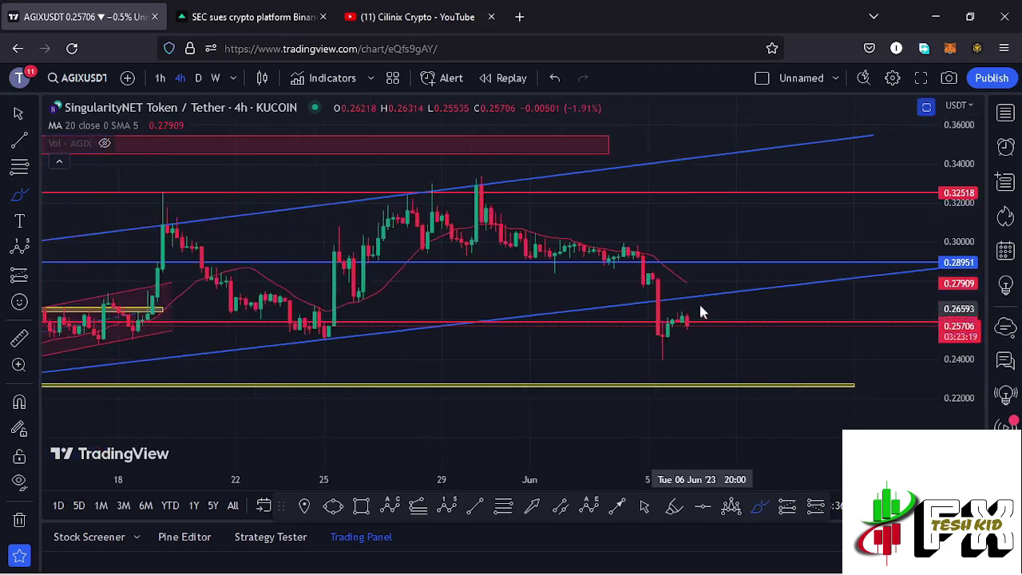
pyautogui.moveTo(692, 306)
pyautogui.mouseDown()
pyautogui.moveTo(674, 333)
pyautogui.moveTo(686, 340)
pyautogui.moveTo(693, 308)
pyautogui.mouseUp()
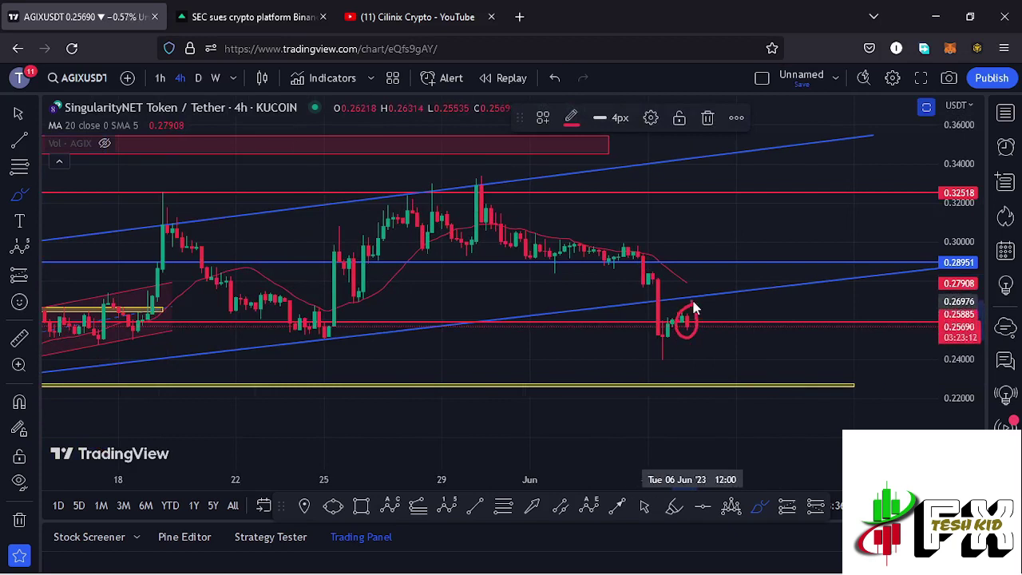
pyautogui.moveTo(693, 306); pyautogui.dragTo(732, 387)
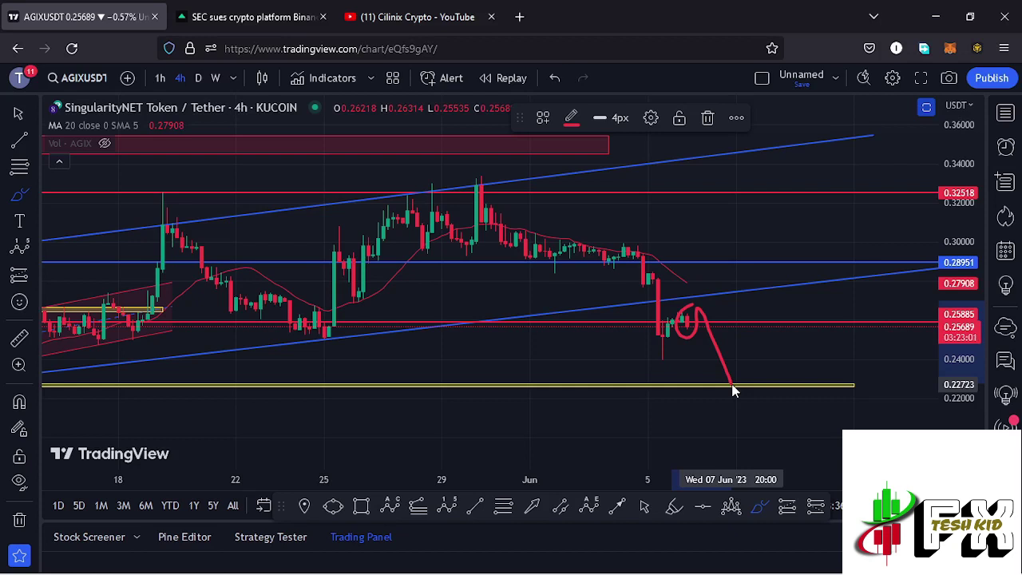
pyautogui.moveTo(740, 360); pyautogui.dragTo(779, 273)
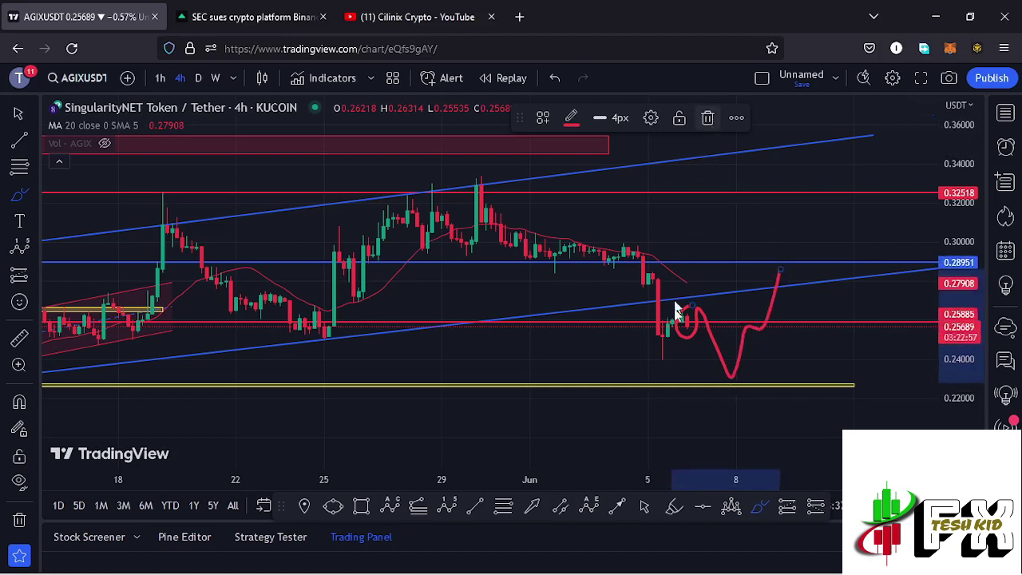
pyautogui.press('Delete')
# Sketch a bearish path from the latest candles breaking below the yellow support zone to about 0.20, and erase it.
pyautogui.moveTo(677, 319)
pyautogui.mouseDown()
pyautogui.moveTo(695, 376)
pyautogui.moveTo(716, 363)
pyautogui.moveTo(732, 433)
pyautogui.mouseUp()
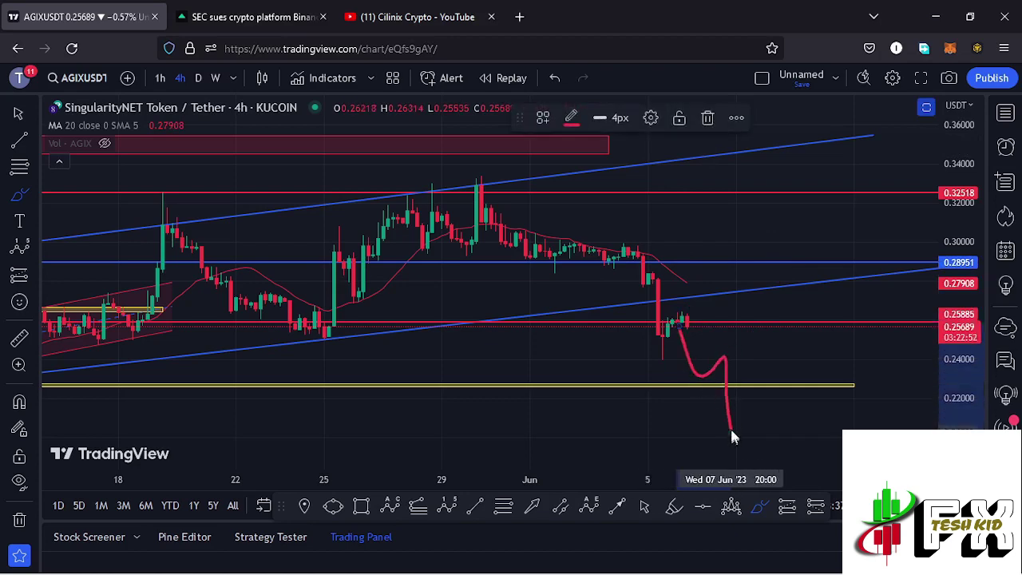
pyautogui.scroll(-5, 675, 387)
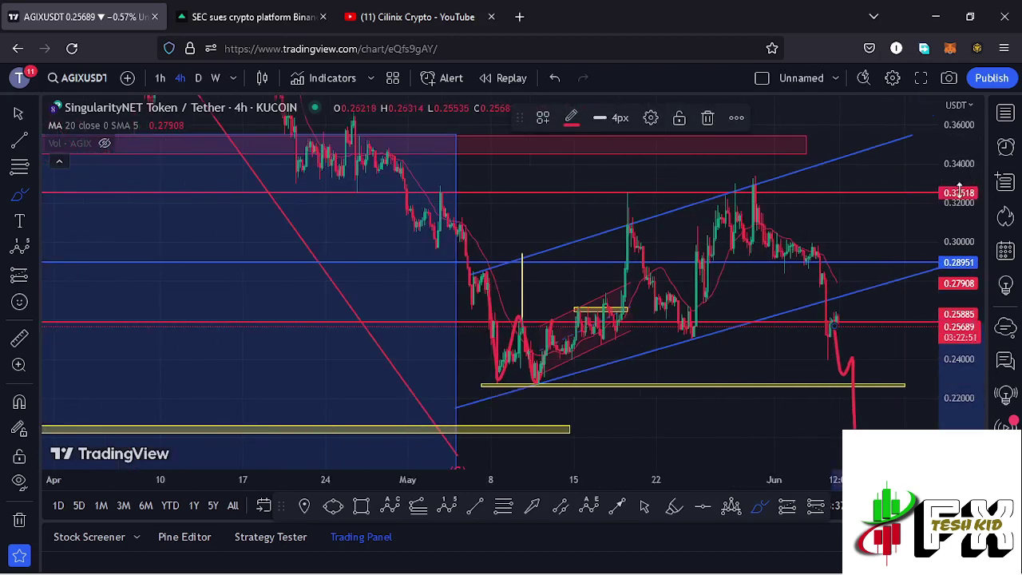
pyautogui.scroll(-5, 960, 190)
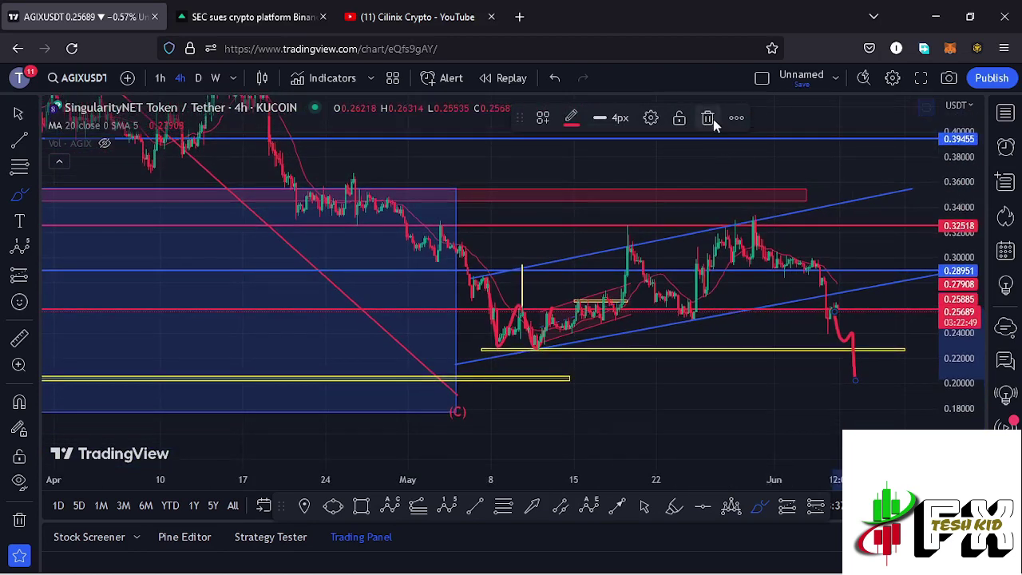
pyautogui.click(709, 118)
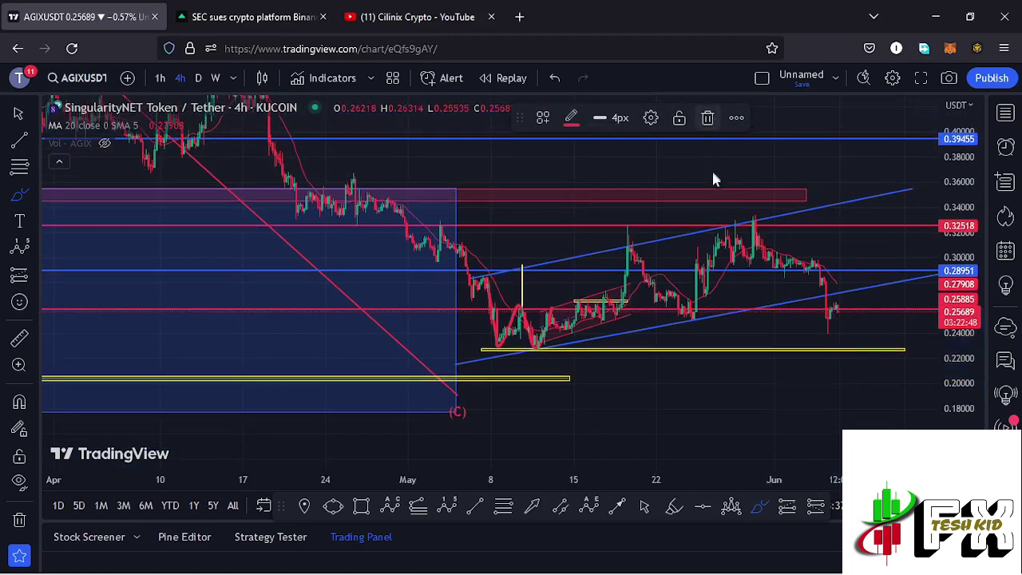
# Extend the blue rectangle's right edge to the 5 June 2023 candles.
pyautogui.click(645, 505)
pyautogui.moveTo(456, 296)
pyautogui.mouseDown()
pyautogui.moveTo(766, 293)
pyautogui.moveTo(826, 297)
pyautogui.moveTo(826, 306)
pyautogui.moveTo(826, 294)
pyautogui.mouseUp()
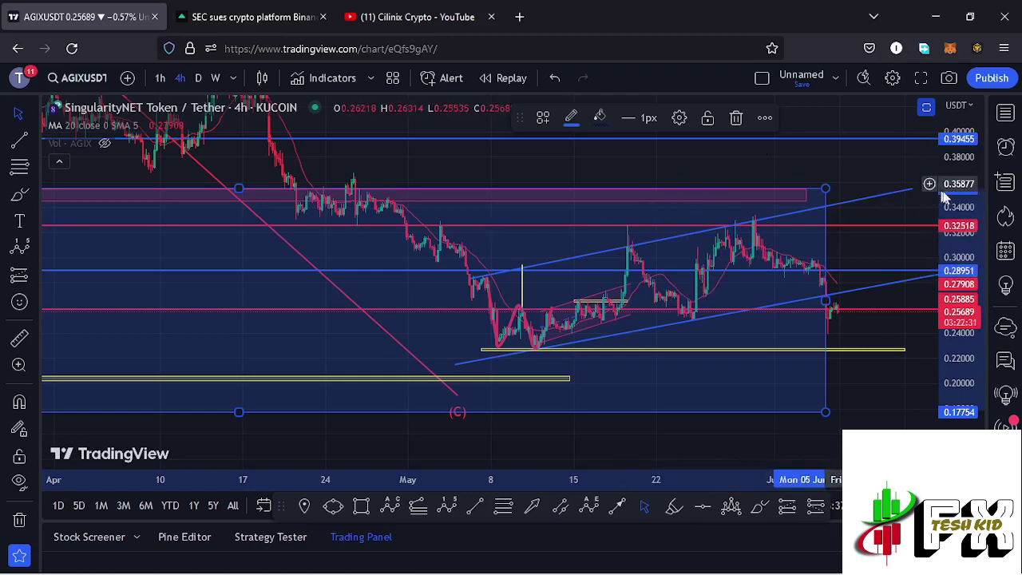
# Examine the long-term Elliott wave count, including waves (1), (2) and the A-B-C correction, against the blue rectangle.
pyautogui.moveTo(955, 108); pyautogui.dragTo(618, 249)
pyautogui.scroll(-8, 516, 278)
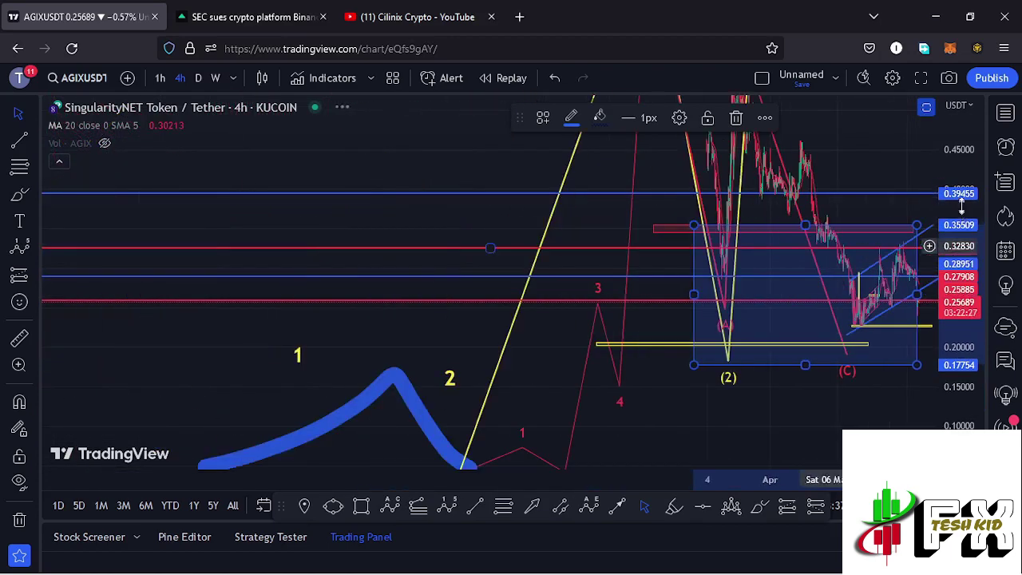
pyautogui.moveTo(961, 208); pyautogui.dragTo(962, 218)
pyautogui.scroll(-4, 962, 222)
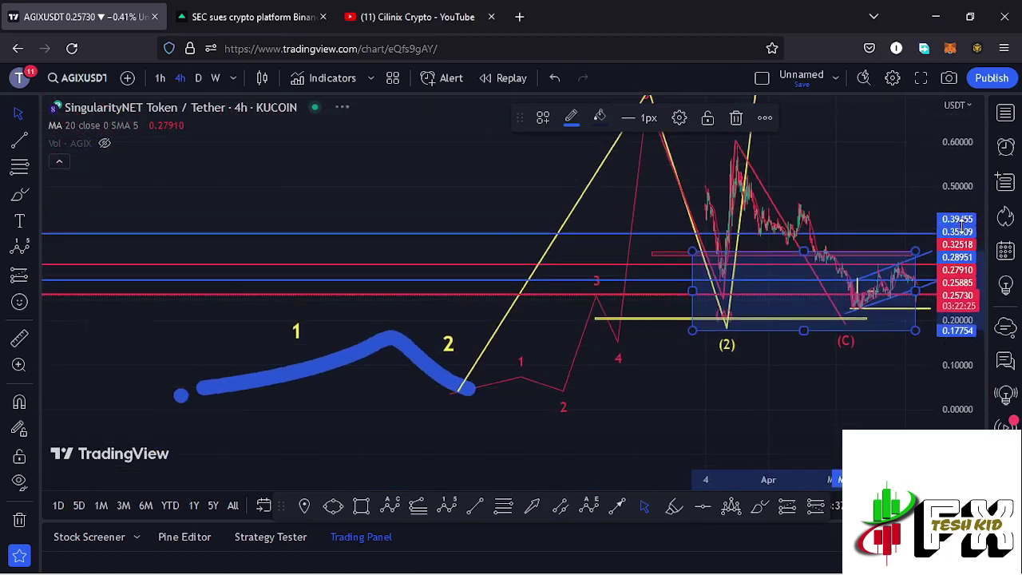
pyautogui.moveTo(863, 216); pyautogui.dragTo(797, 272)
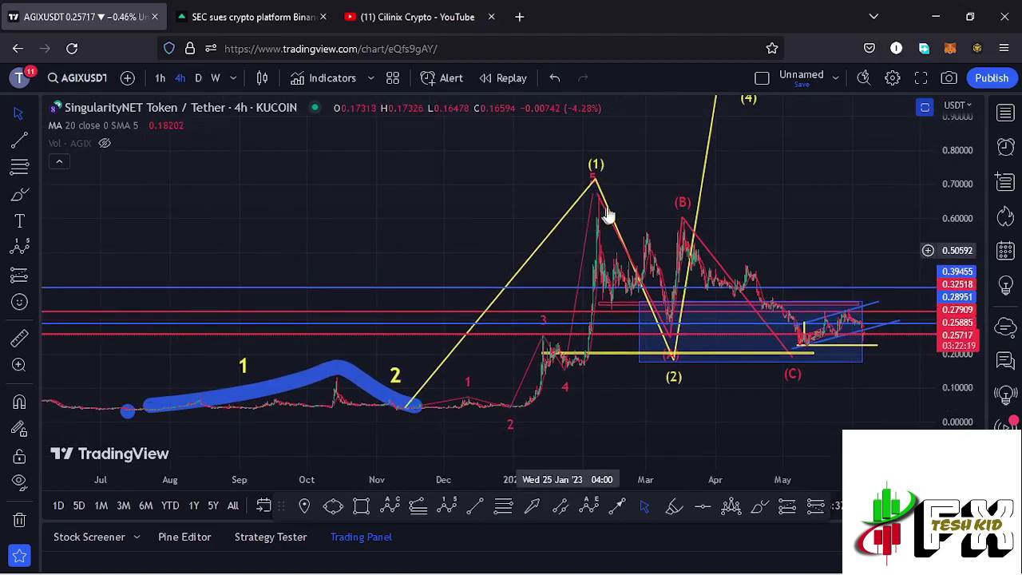
pyautogui.moveTo(629, 180); pyautogui.dragTo(612, 222)
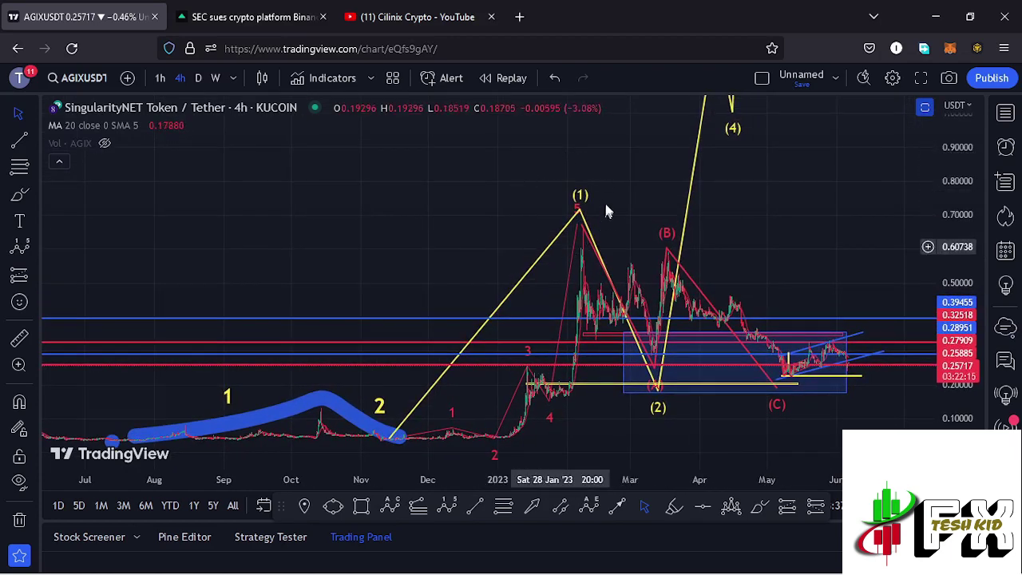
pyautogui.scroll(1, 583, 323)
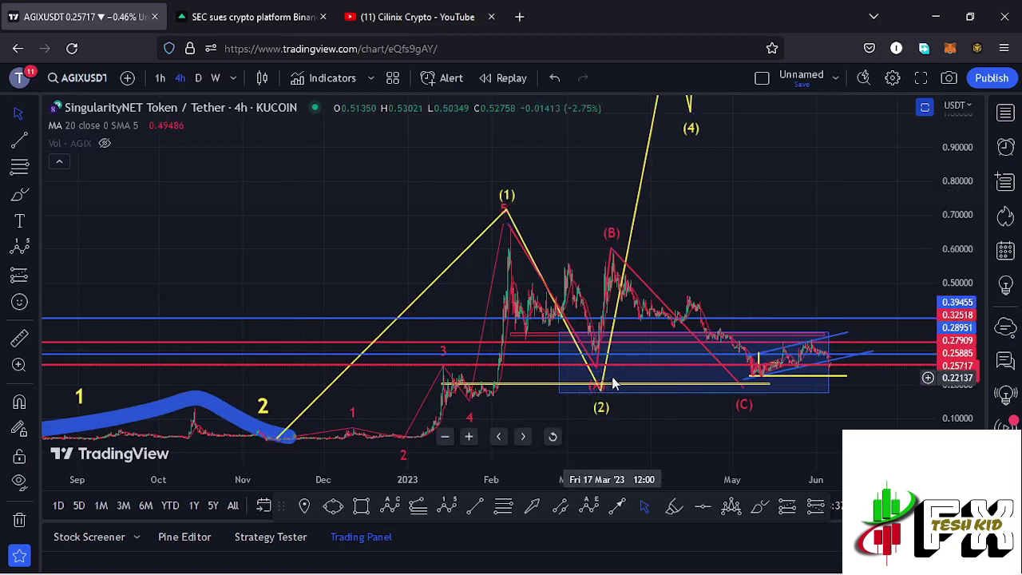
pyautogui.scroll(5, 635, 407)
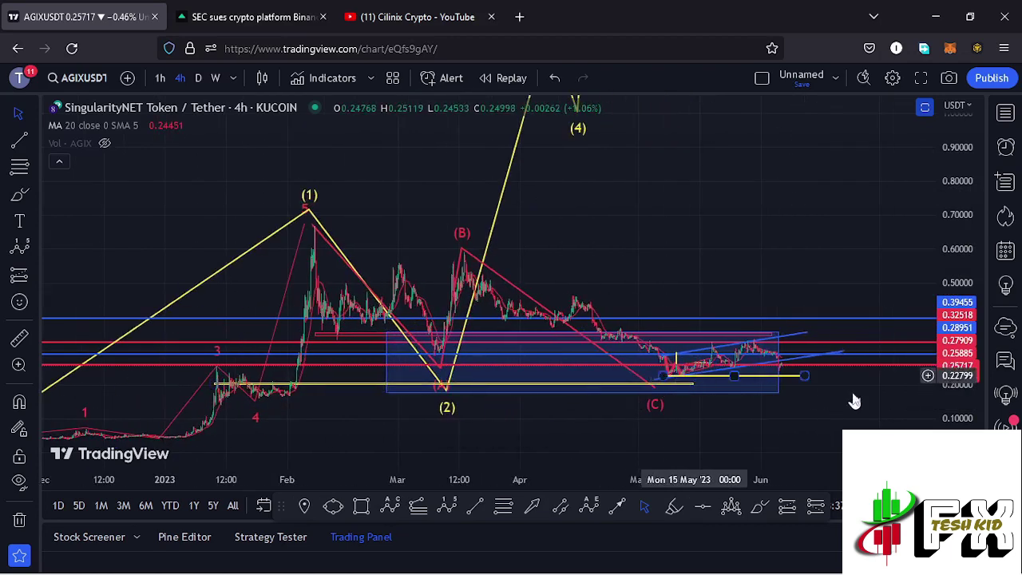
pyautogui.moveTo(852, 416); pyautogui.dragTo(796, 326)
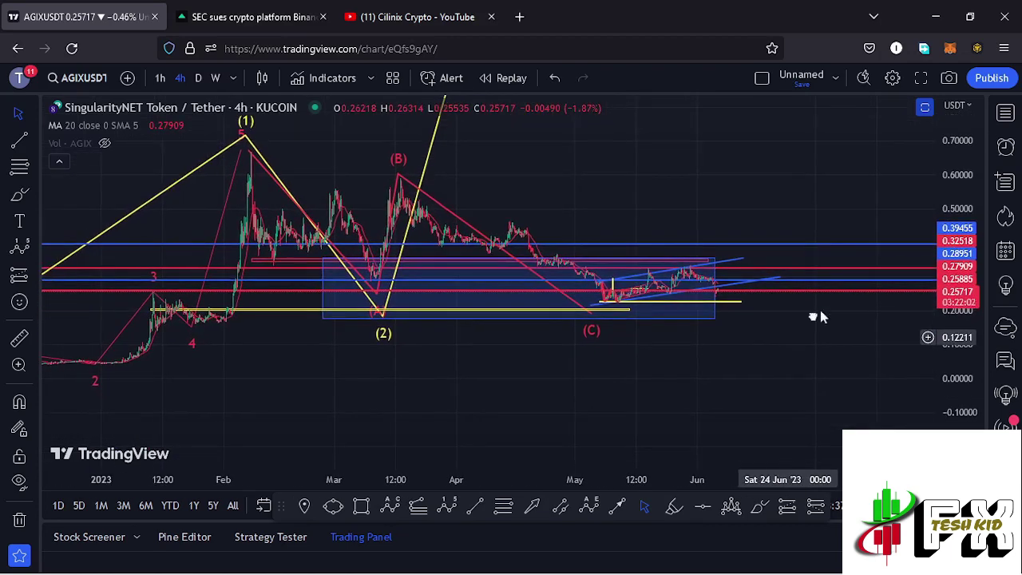
# Shorten the blue rectangle so its right edge ends at 24 May 2023.
pyautogui.scroll(6, 952, 296)
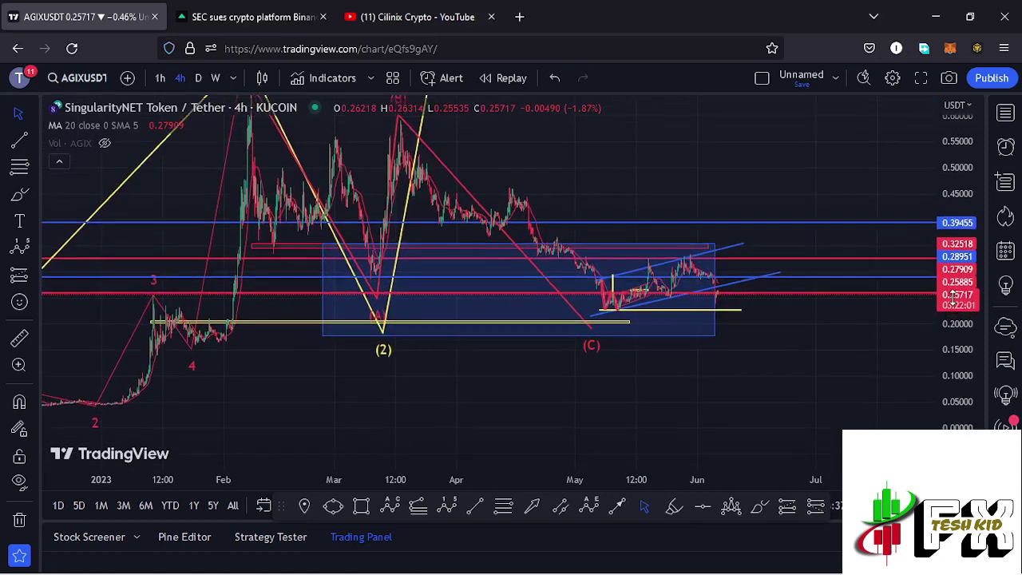
pyautogui.scroll(3, 953, 296)
pyautogui.scroll(5, 813, 322)
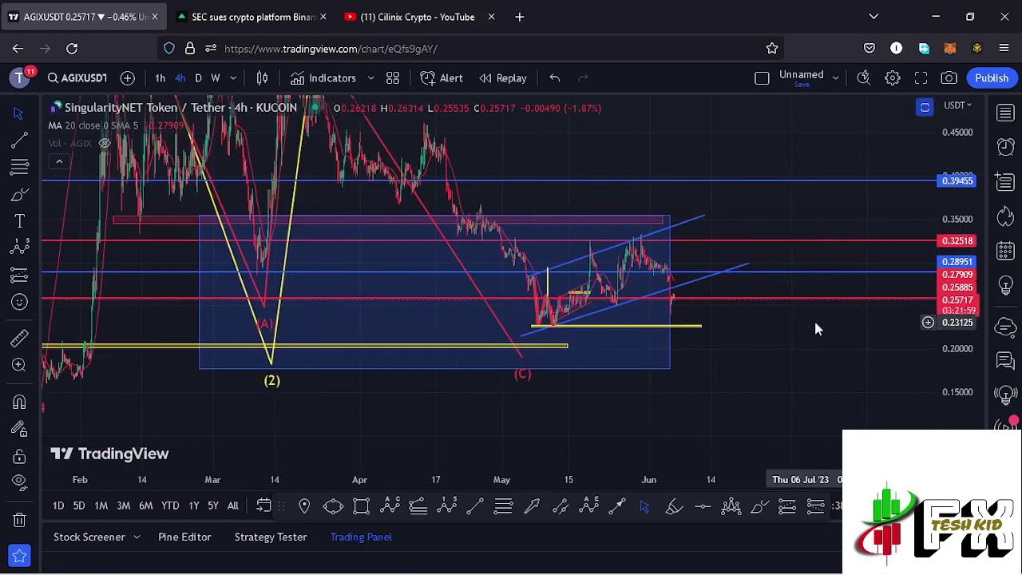
pyautogui.moveTo(653, 395); pyautogui.dragTo(796, 385)
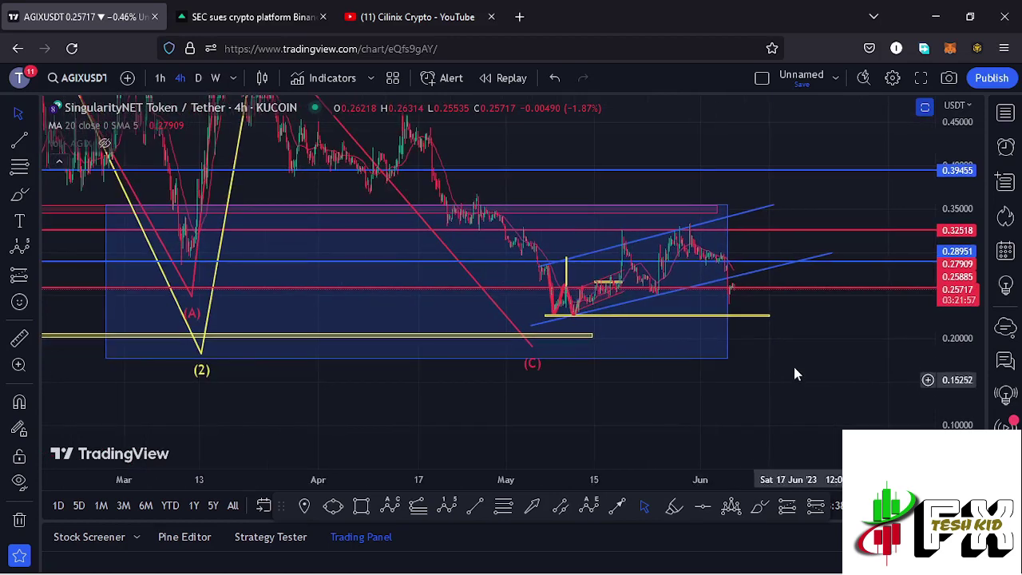
pyautogui.scroll(1, 708, 280)
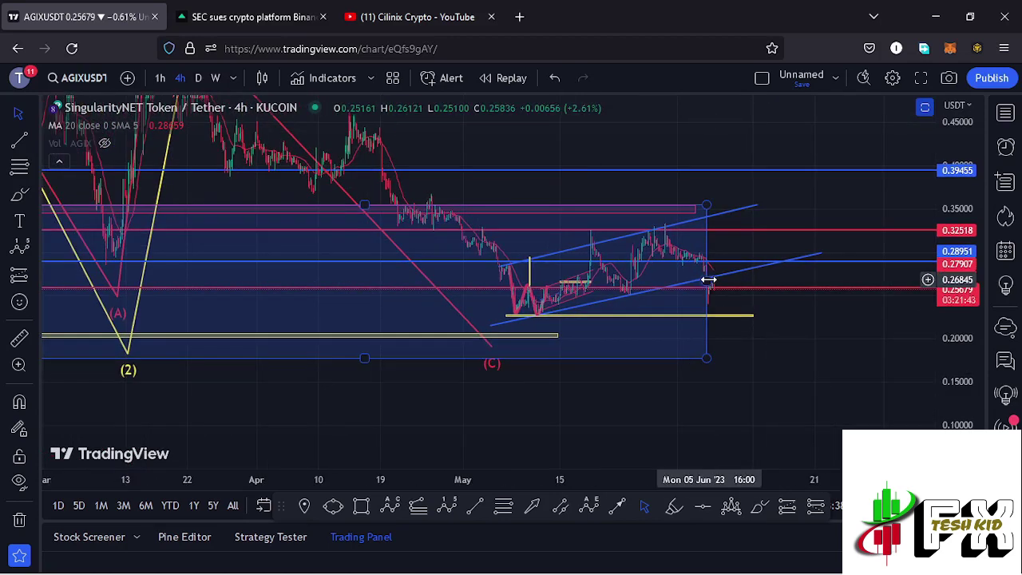
pyautogui.moveTo(709, 280); pyautogui.dragTo(627, 285)
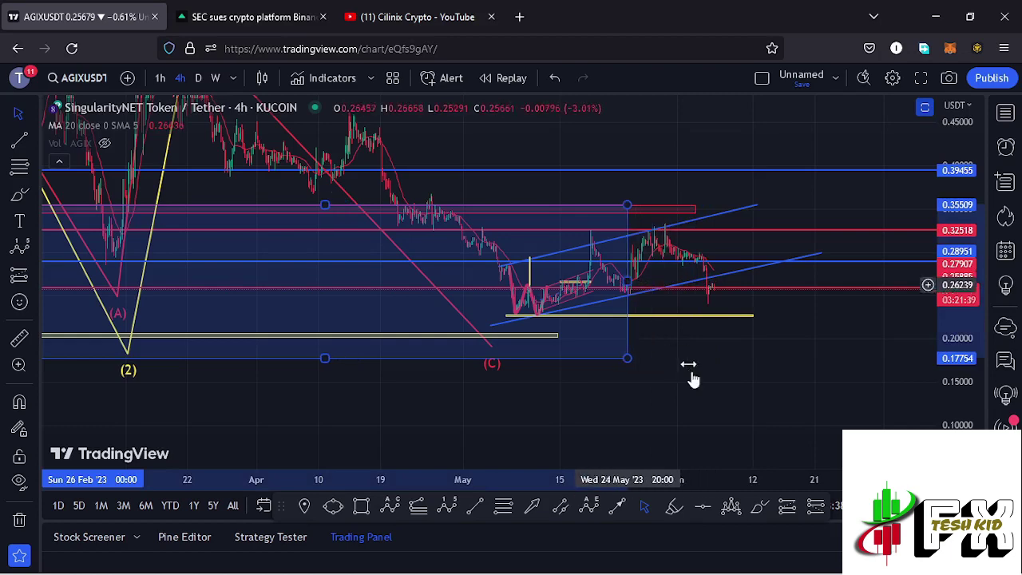
# Examine the May and June price action around the rising channel and the yellow support zone.
pyautogui.scroll(4, 697, 388)
pyautogui.scroll(1, 699, 382)
pyautogui.moveTo(682, 377); pyautogui.dragTo(789, 374)
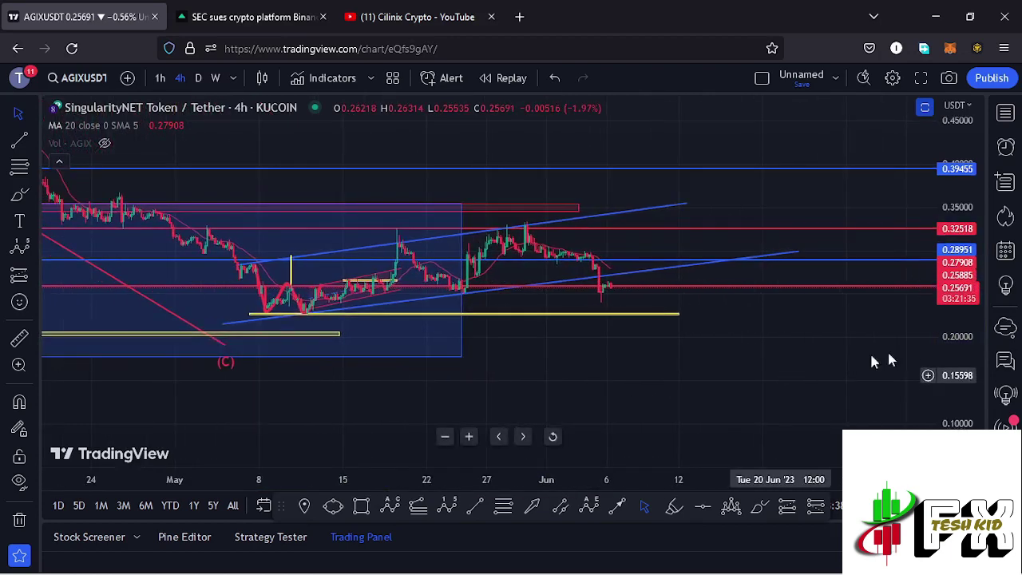
pyautogui.scroll(3, 959, 295)
pyautogui.scroll(3, 960, 295)
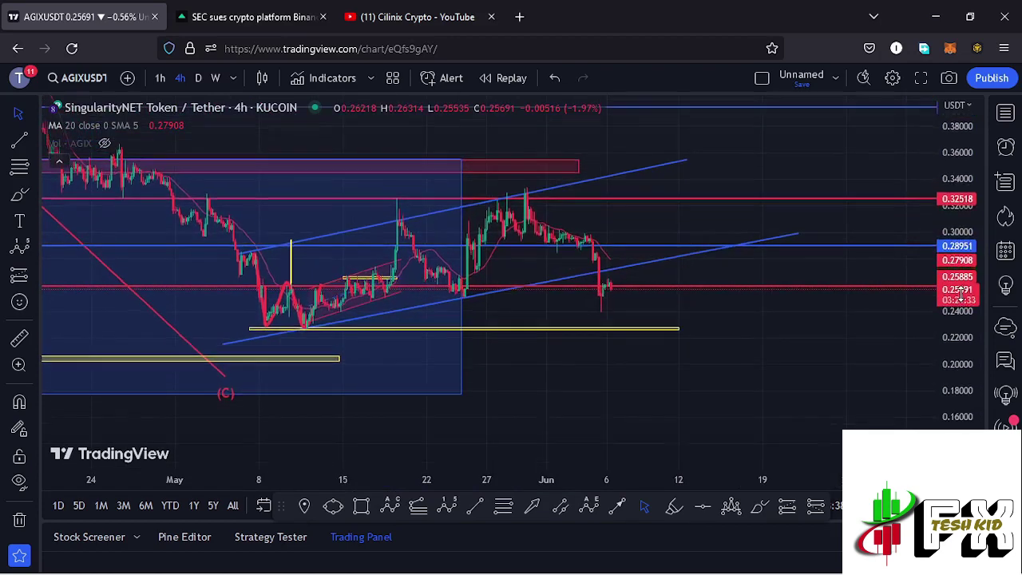
pyautogui.scroll(2, 666, 367)
pyautogui.moveTo(742, 386); pyautogui.dragTo(783, 385)
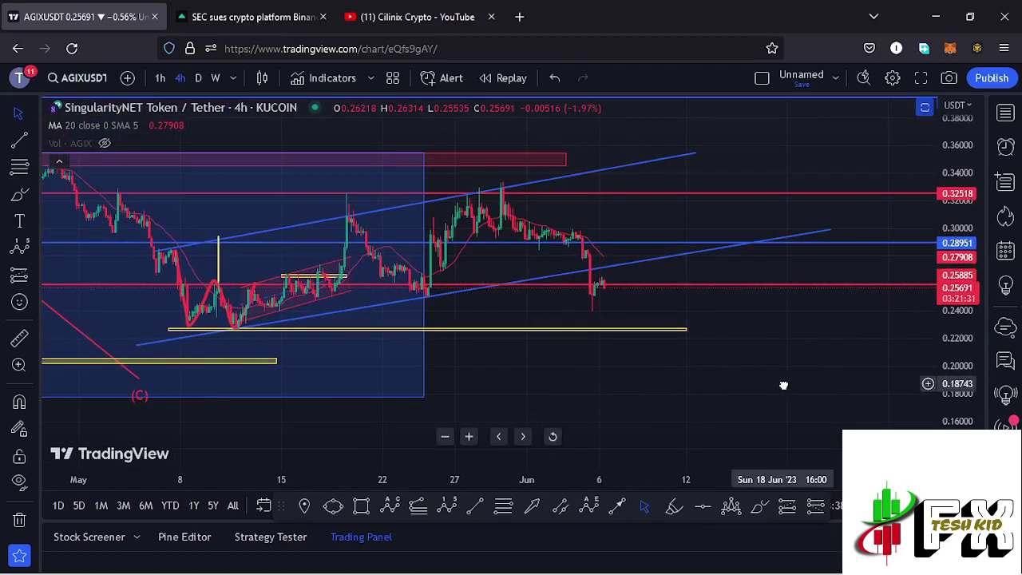
# Extend the blue rectangle's right edge to 3 June 2023, just before the latest sell-off candles.
pyautogui.moveTo(708, 386); pyautogui.dragTo(791, 388)
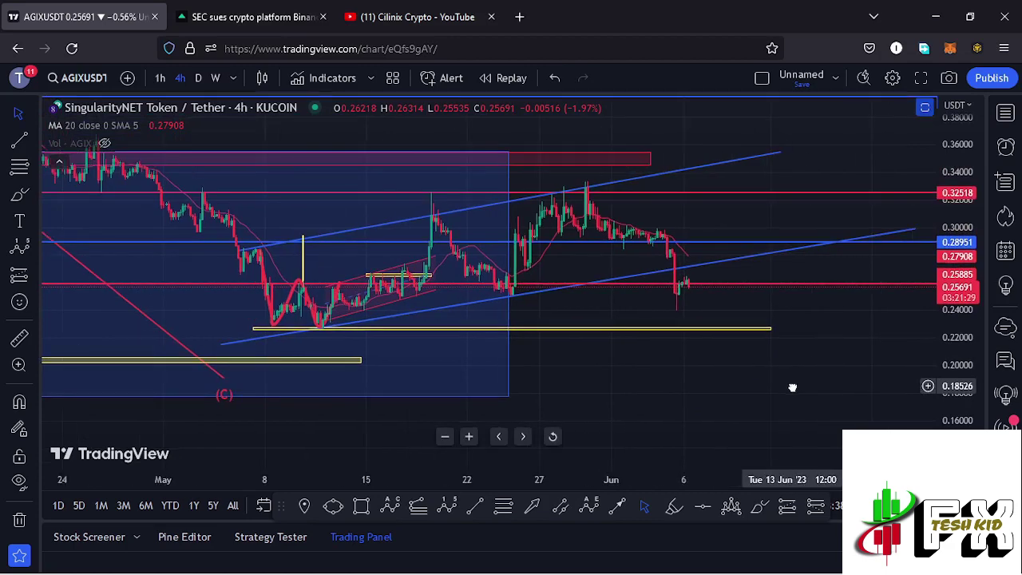
pyautogui.moveTo(714, 374); pyautogui.dragTo(750, 378)
pyautogui.scroll(3, 735, 383)
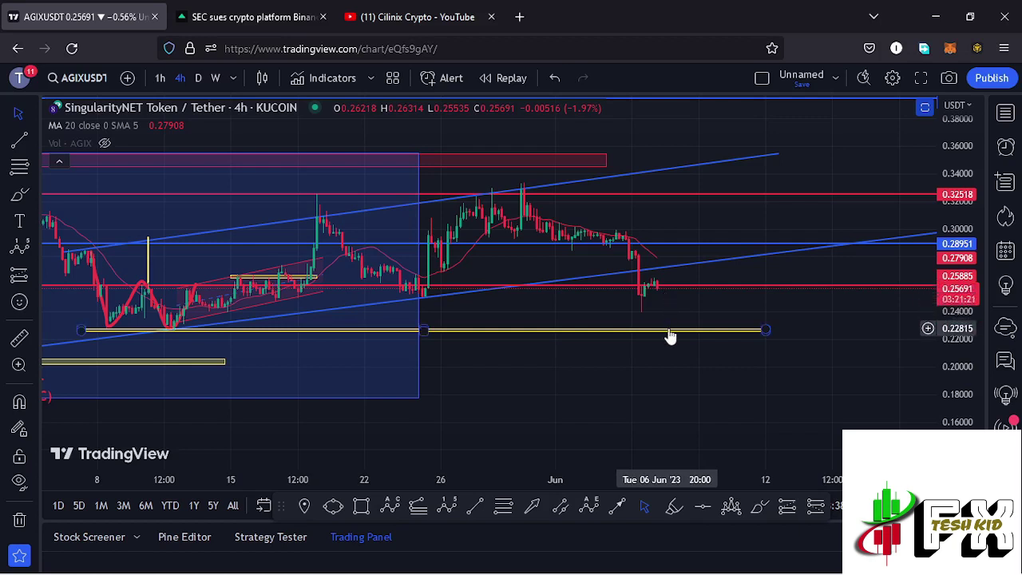
pyautogui.scroll(-2, 674, 367)
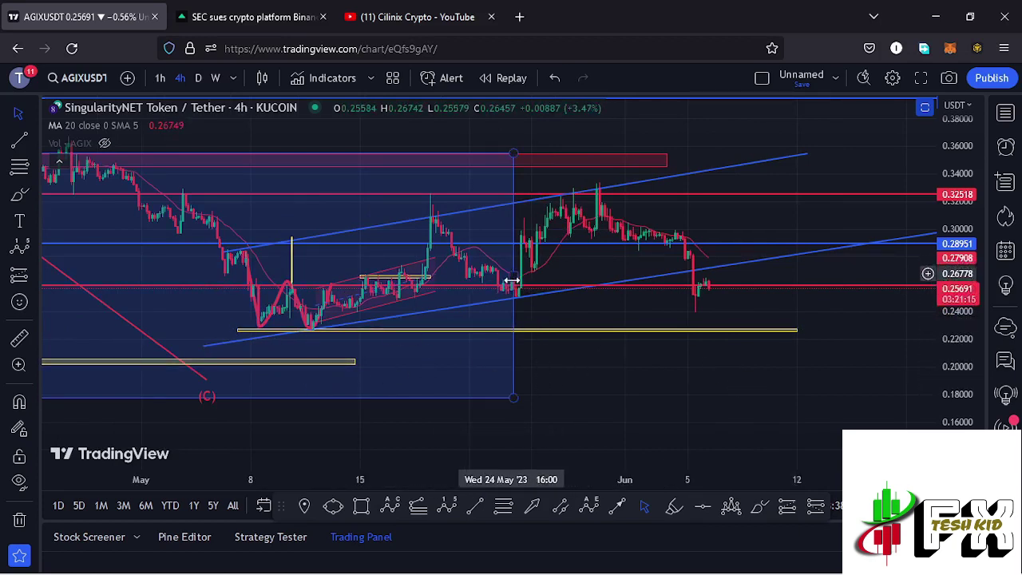
pyautogui.moveTo(514, 276)
pyautogui.mouseDown()
pyautogui.moveTo(725, 296)
pyautogui.moveTo(662, 296)
pyautogui.mouseUp()
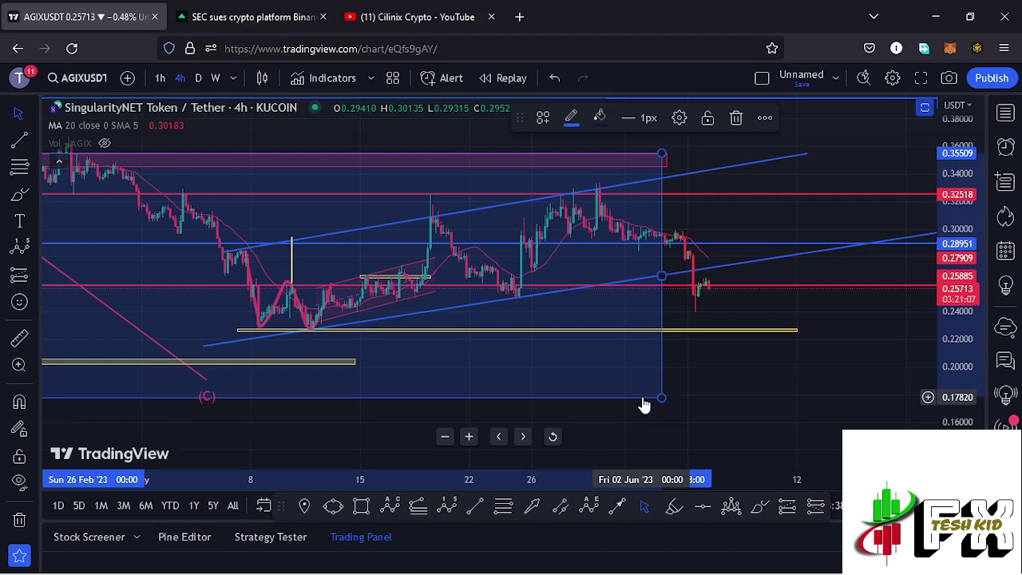
# Draw a blue Elliott impulse wave from about 0.183 on 3 June 2023, rising through points 1 to 4 to point 5 at about 0.430 on 16 June.
pyautogui.scroll(2, 683, 391)
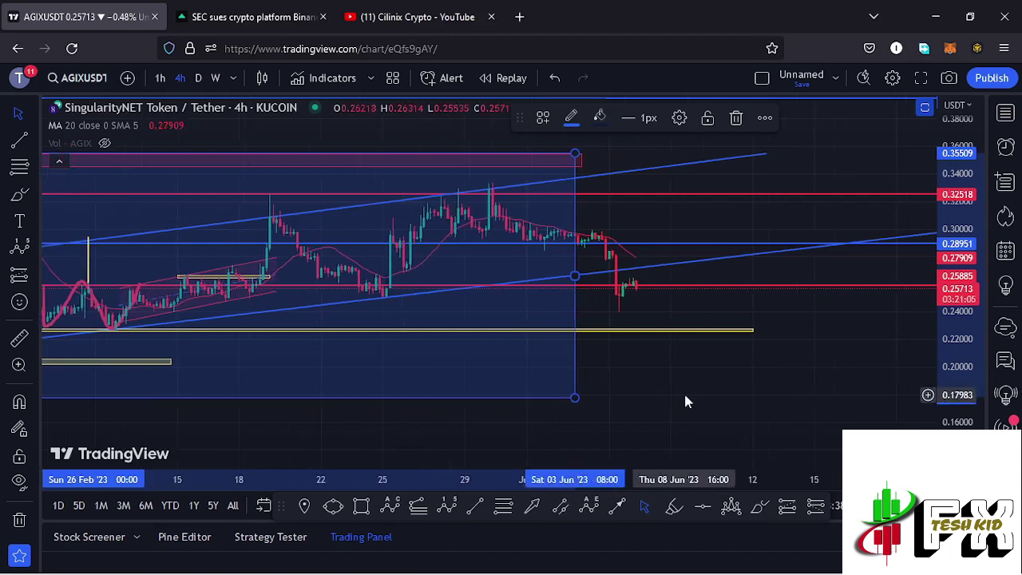
pyautogui.moveTo(639, 367); pyautogui.dragTo(625, 402)
pyautogui.scroll(-2, 856, 351)
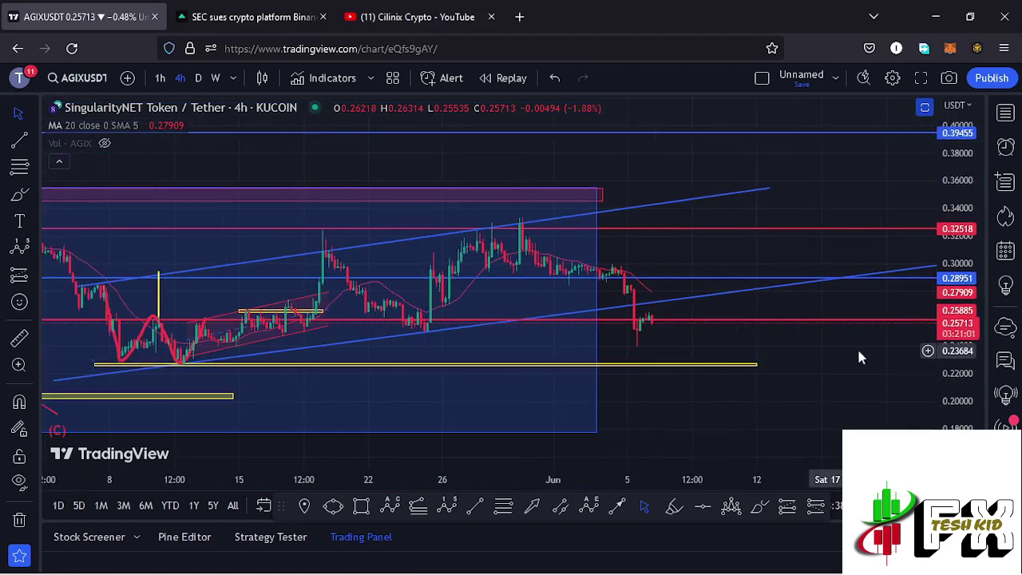
pyautogui.moveTo(802, 365); pyautogui.dragTo(707, 376)
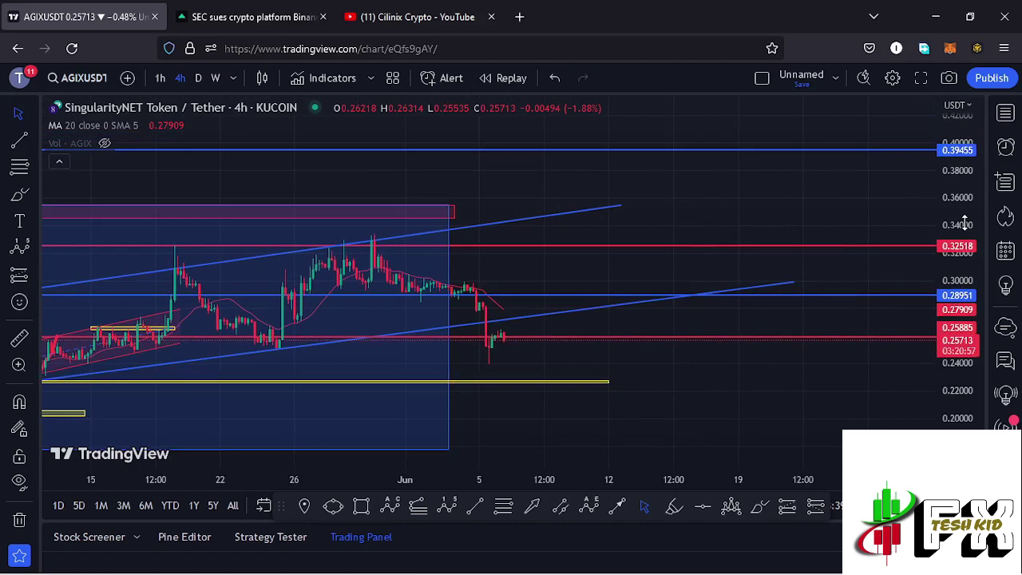
pyautogui.moveTo(963, 225); pyautogui.dragTo(960, 252)
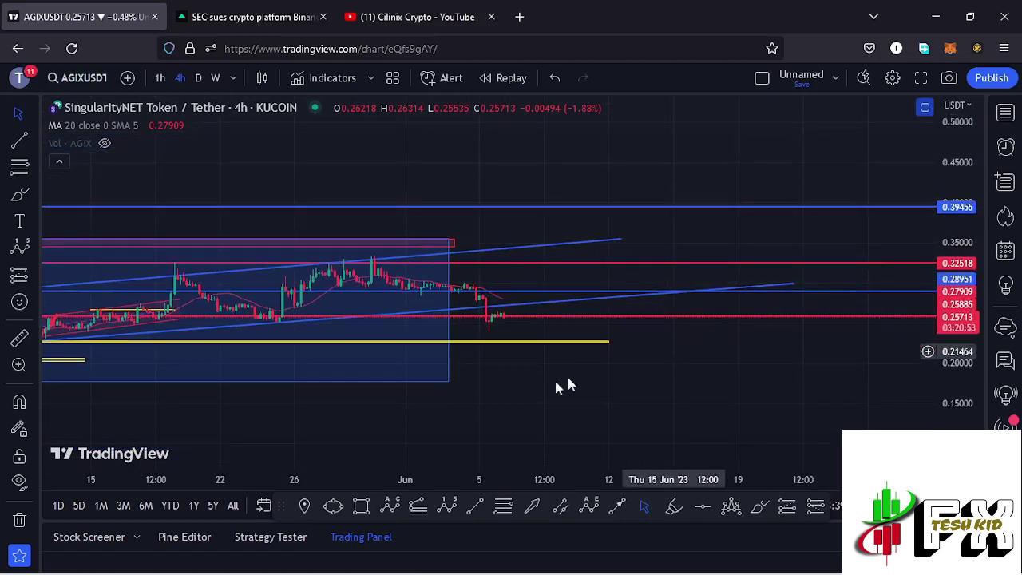
pyautogui.click(460, 376)
pyautogui.click(523, 239)
pyautogui.click(650, 258)
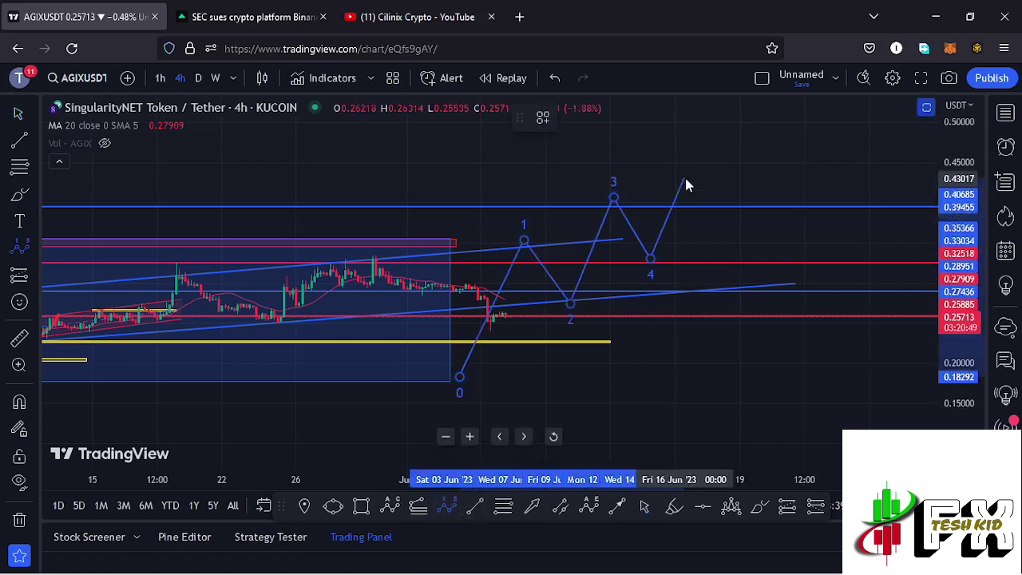
pyautogui.click(684, 179)
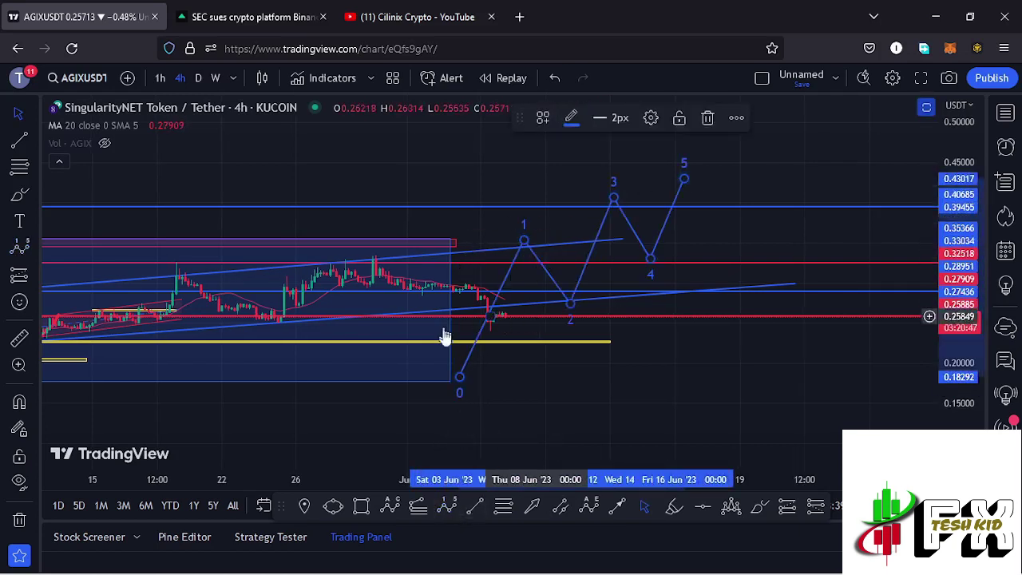
# Move point 5 of the blue impulse wave up to about 0.500 on 21 June 2023 and compare the projection with the long-term wave count.
pyautogui.scroll(-3, 803, 269)
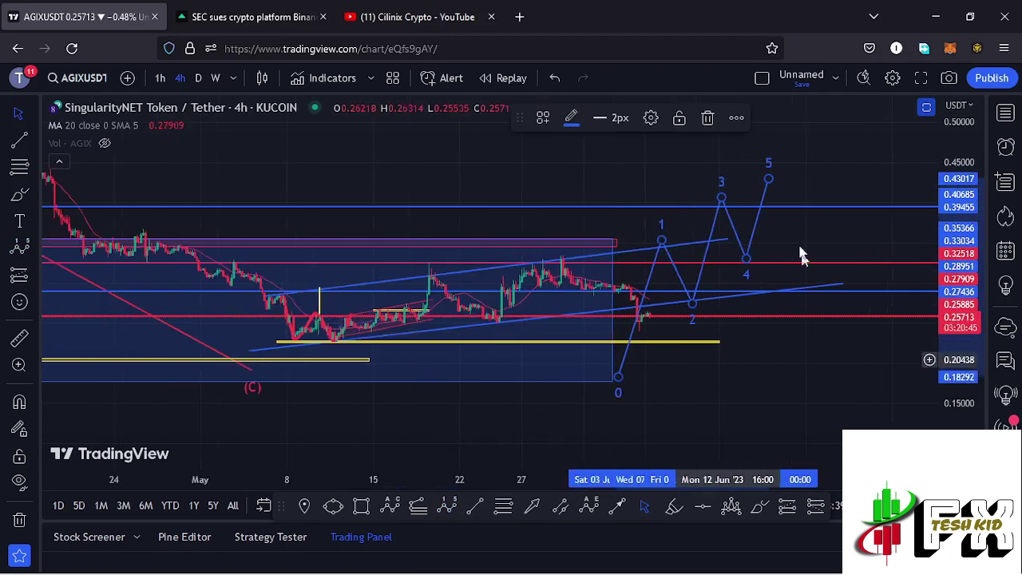
pyautogui.moveTo(796, 260); pyautogui.dragTo(769, 295)
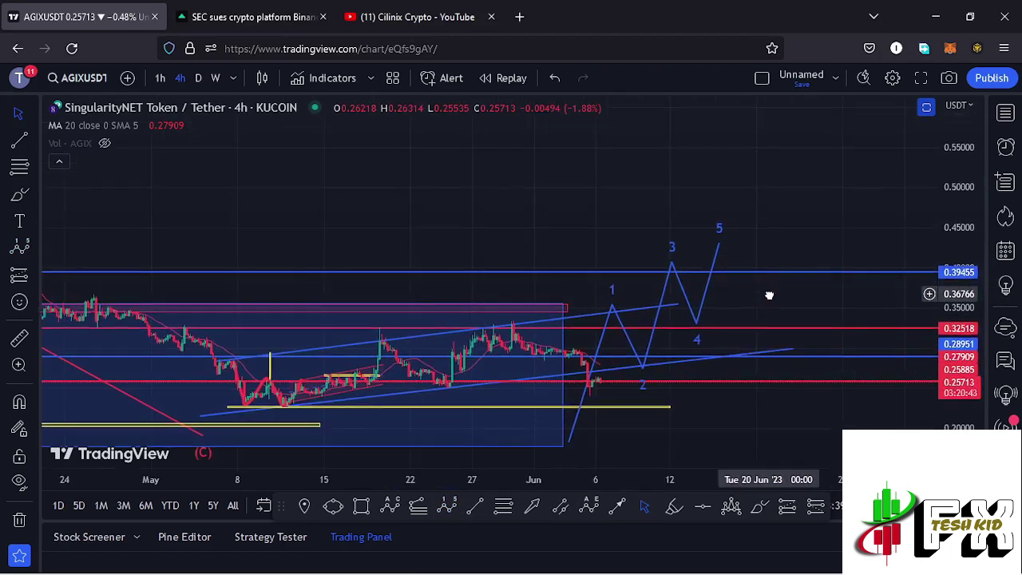
pyautogui.click(718, 244)
pyautogui.moveTo(718, 245); pyautogui.dragTo(783, 192)
pyautogui.moveTo(966, 178)
pyautogui.mouseDown()
pyautogui.moveTo(956, 220)
pyautogui.moveTo(931, 222)
pyautogui.mouseUp()
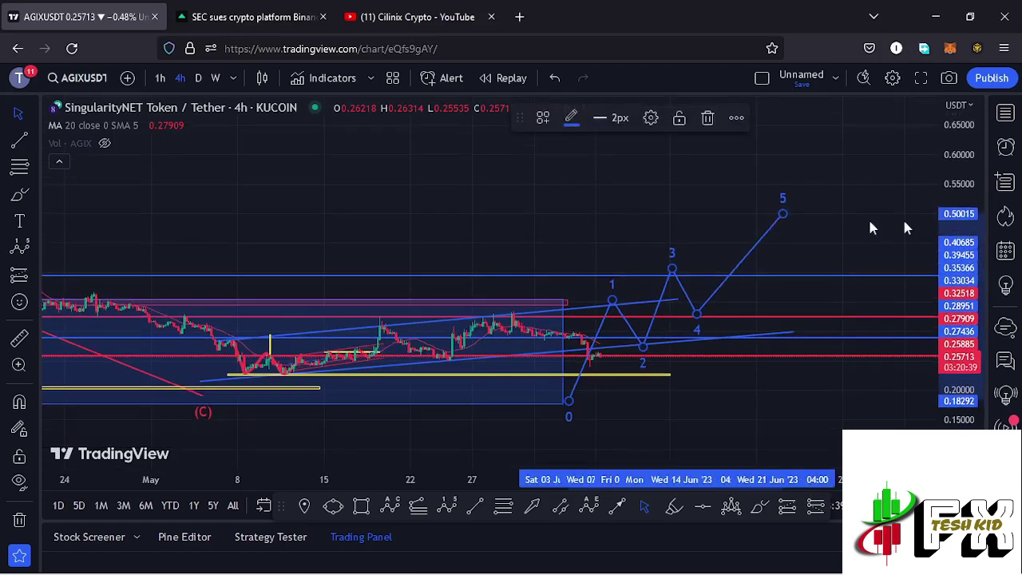
pyautogui.scroll(-5, 694, 224)
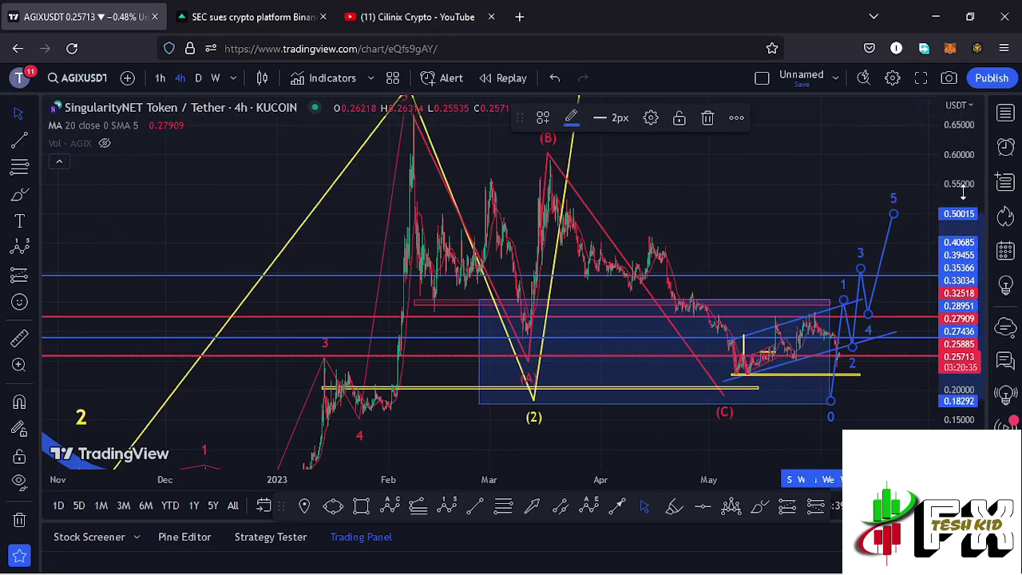
pyautogui.moveTo(964, 192); pyautogui.dragTo(963, 220)
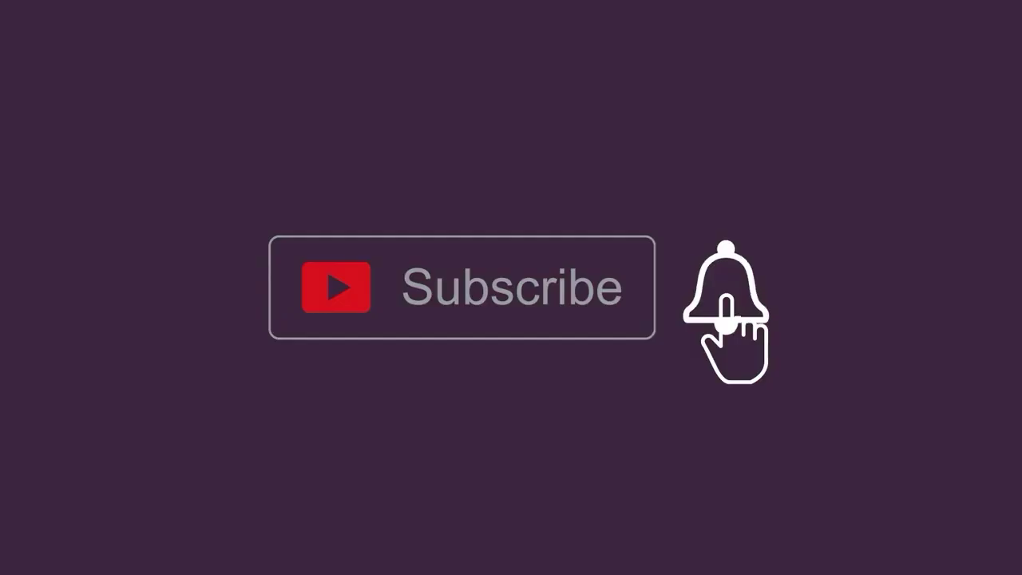